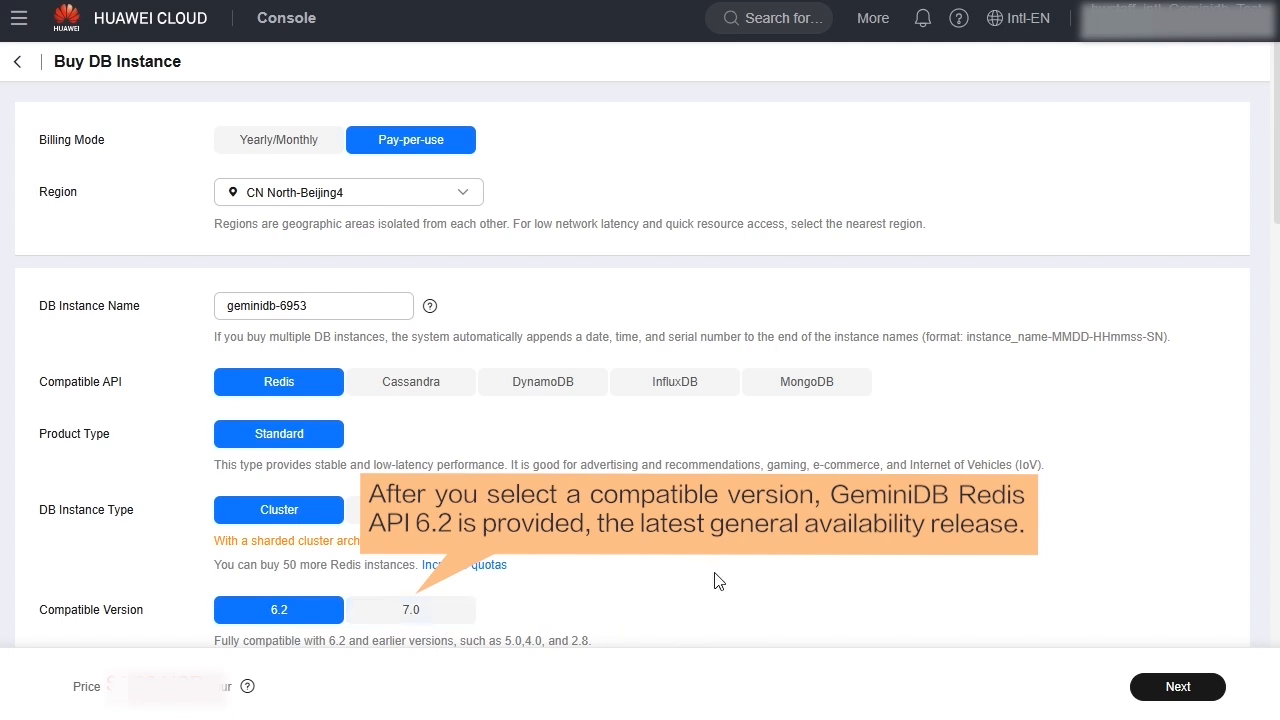
# Compare the Fast configure specifications with the Standard configure node flavors, node quantity and total storage, returning to Fast configure.
pyautogui.scroll(-3, 716, 572)
pyautogui.scroll(-5, 716, 572)
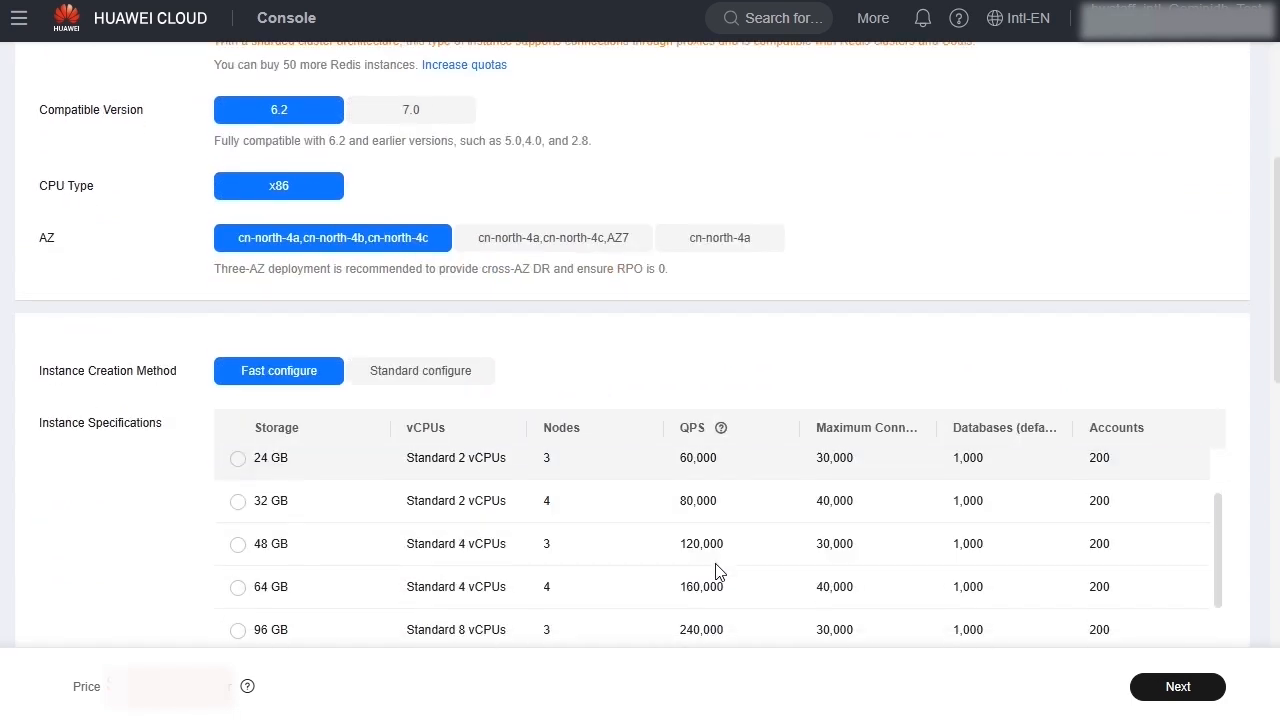
pyautogui.scroll(-5, 716, 572)
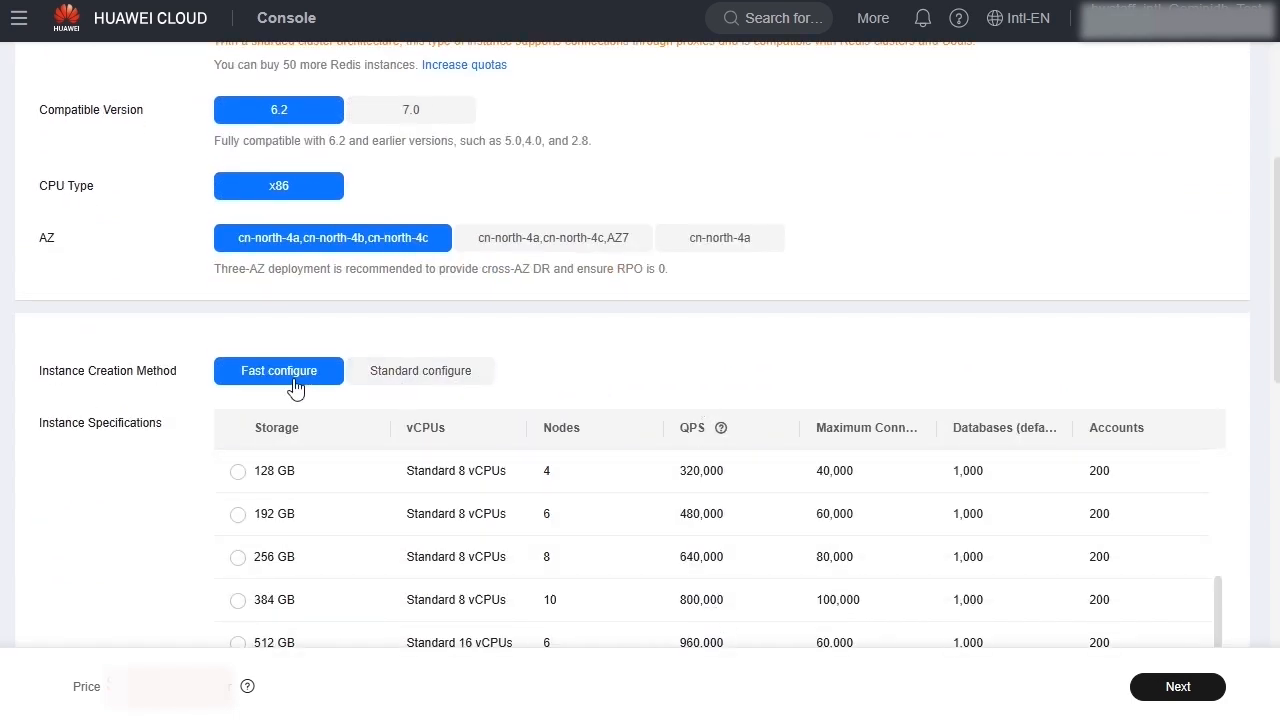
pyautogui.click(410, 380)
pyautogui.scroll(-1, 728, 374)
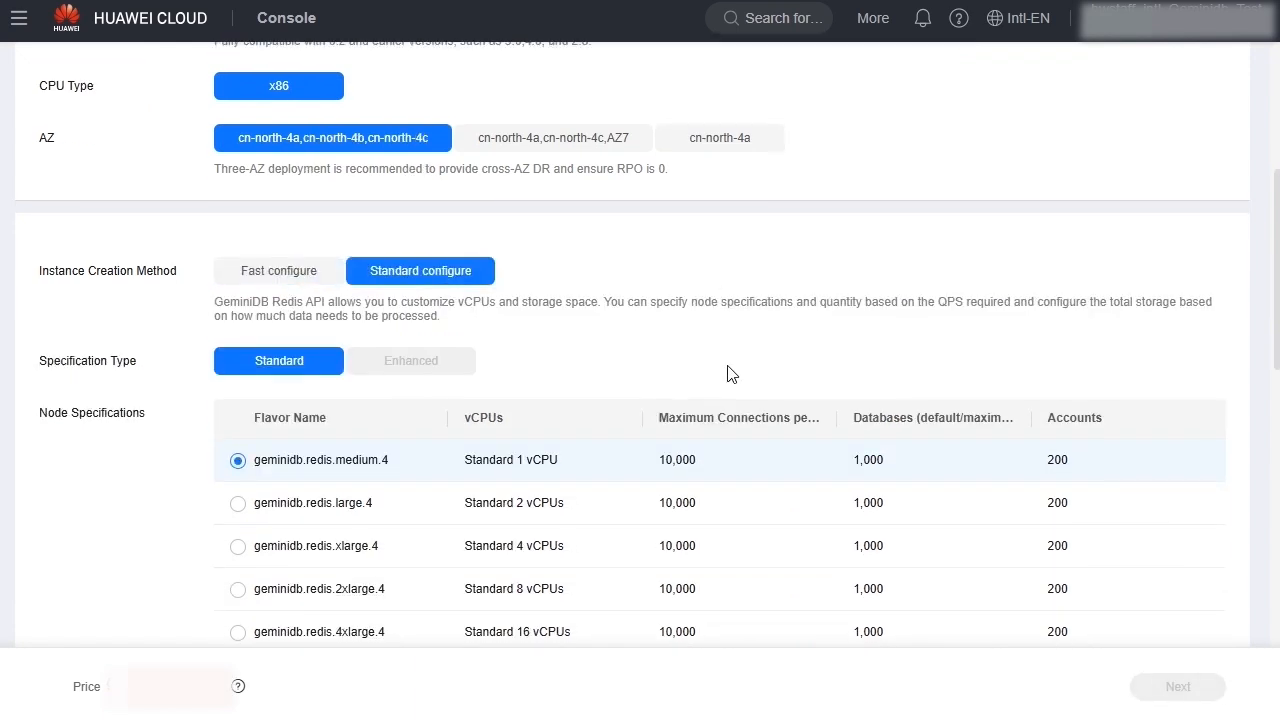
pyautogui.scroll(-2, 728, 374)
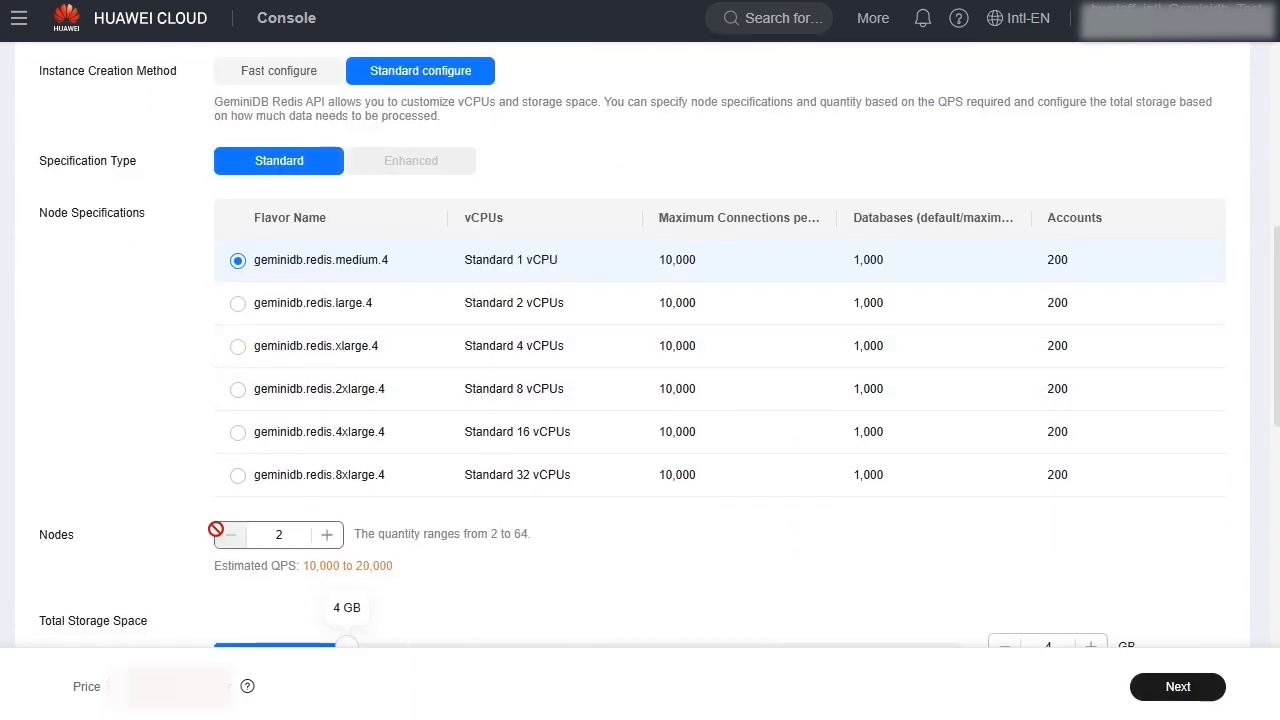
pyautogui.scroll(-1, 186, 540)
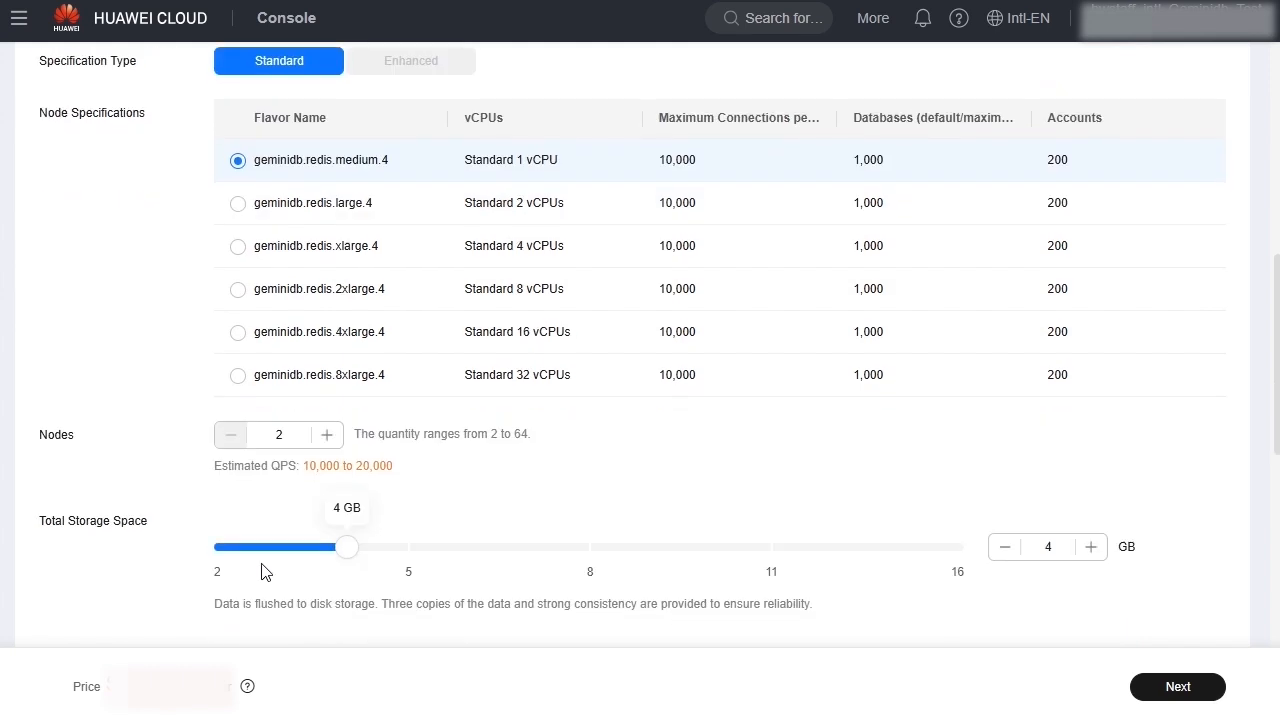
pyautogui.scroll(1, 630, 508)
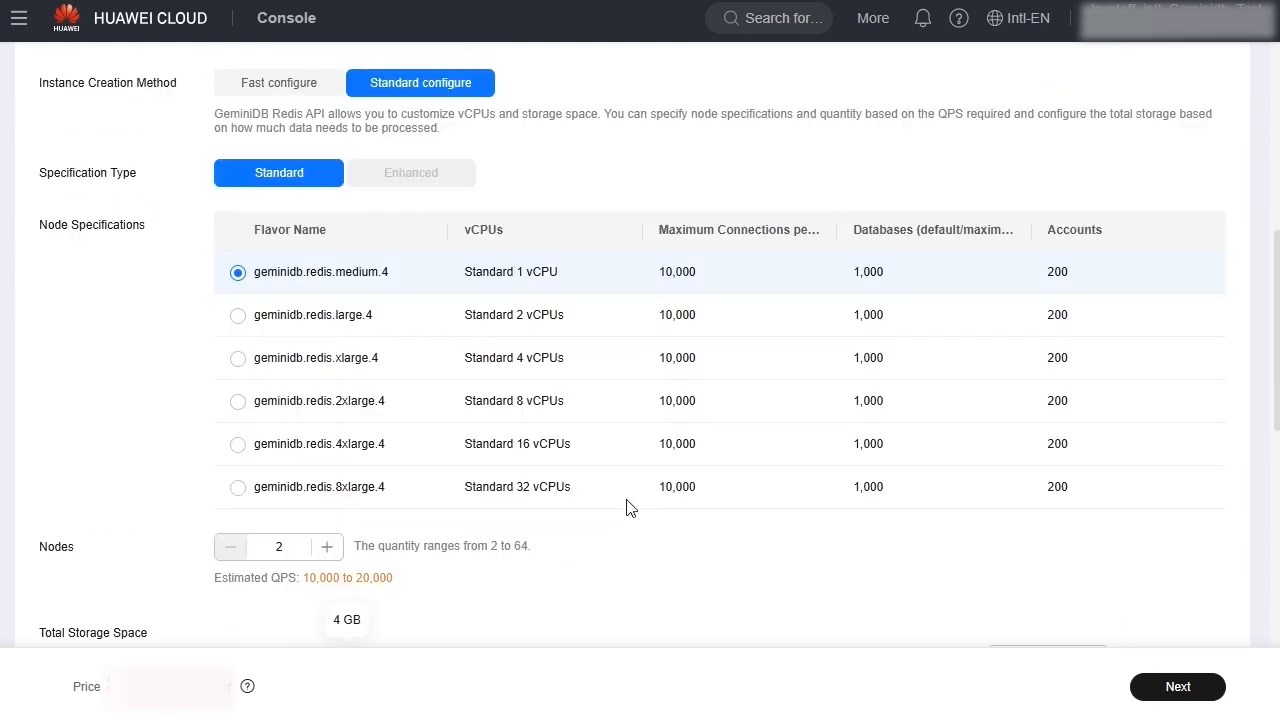
pyautogui.scroll(2, 630, 508)
pyautogui.click(252, 266)
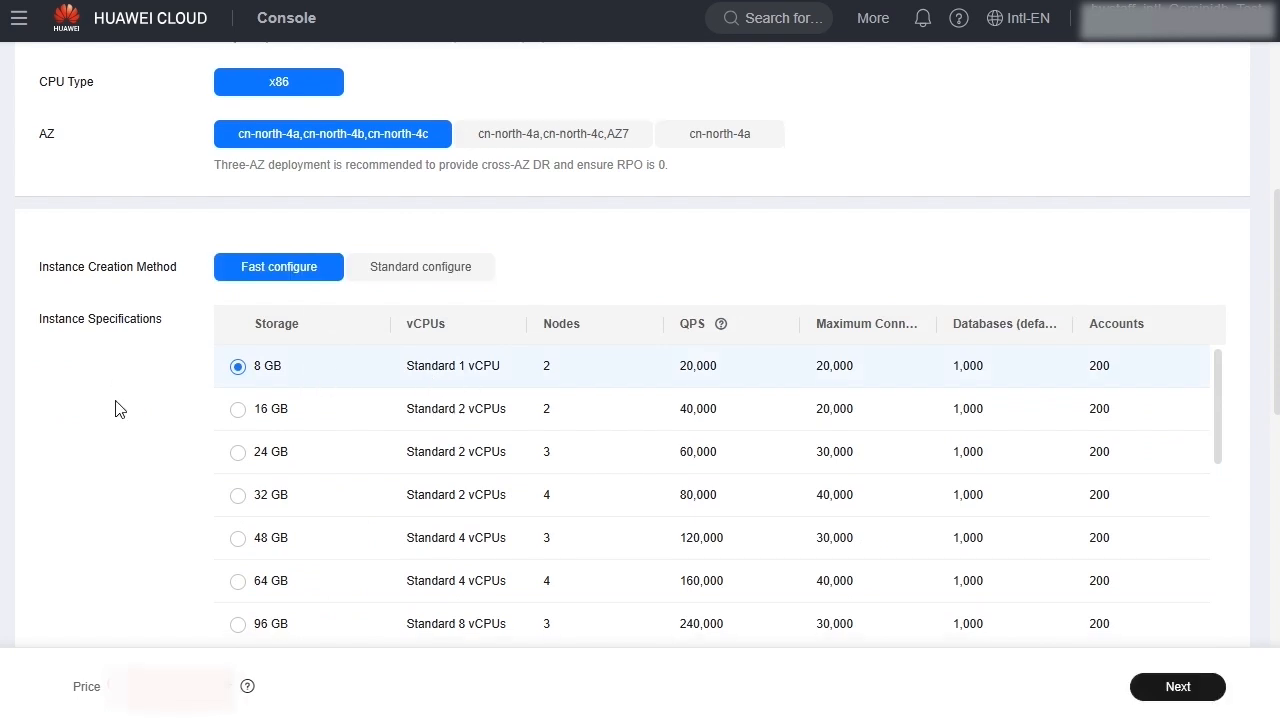
# Enter the database password for the new instance and repeat it in the confirmation field.
pyautogui.scroll(-3, 116, 409)
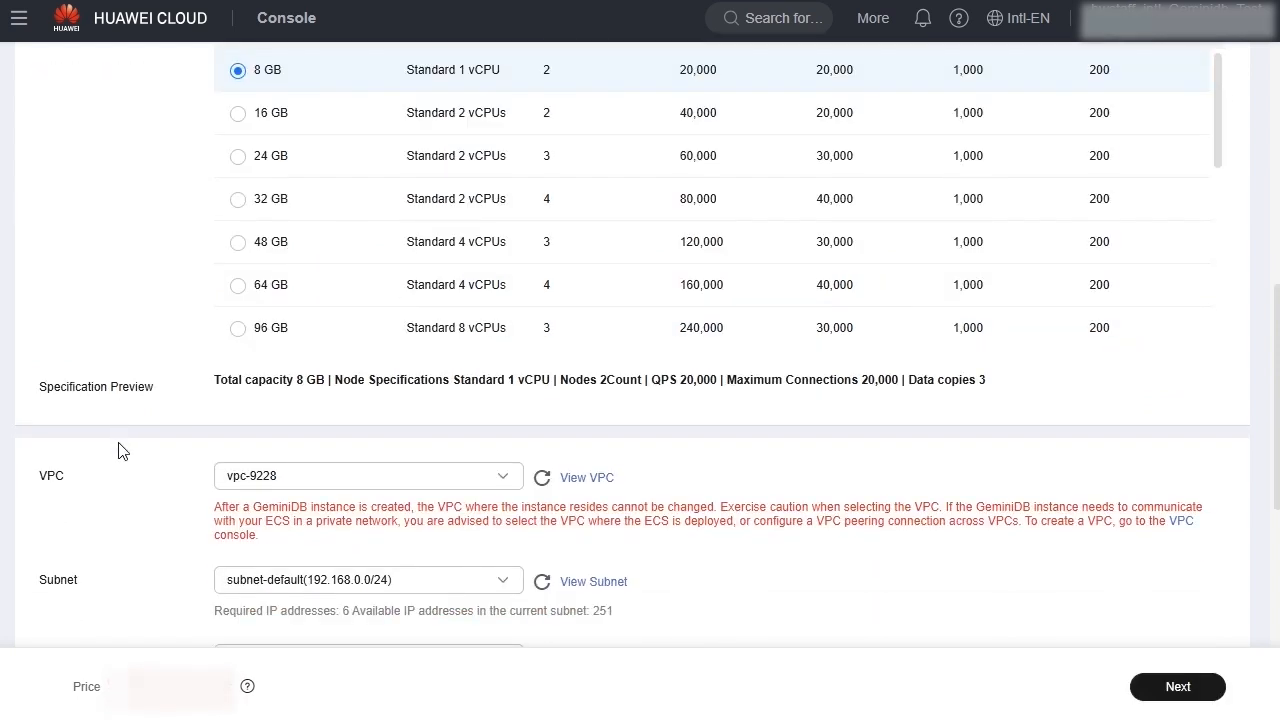
pyautogui.scroll(-4, 120, 455)
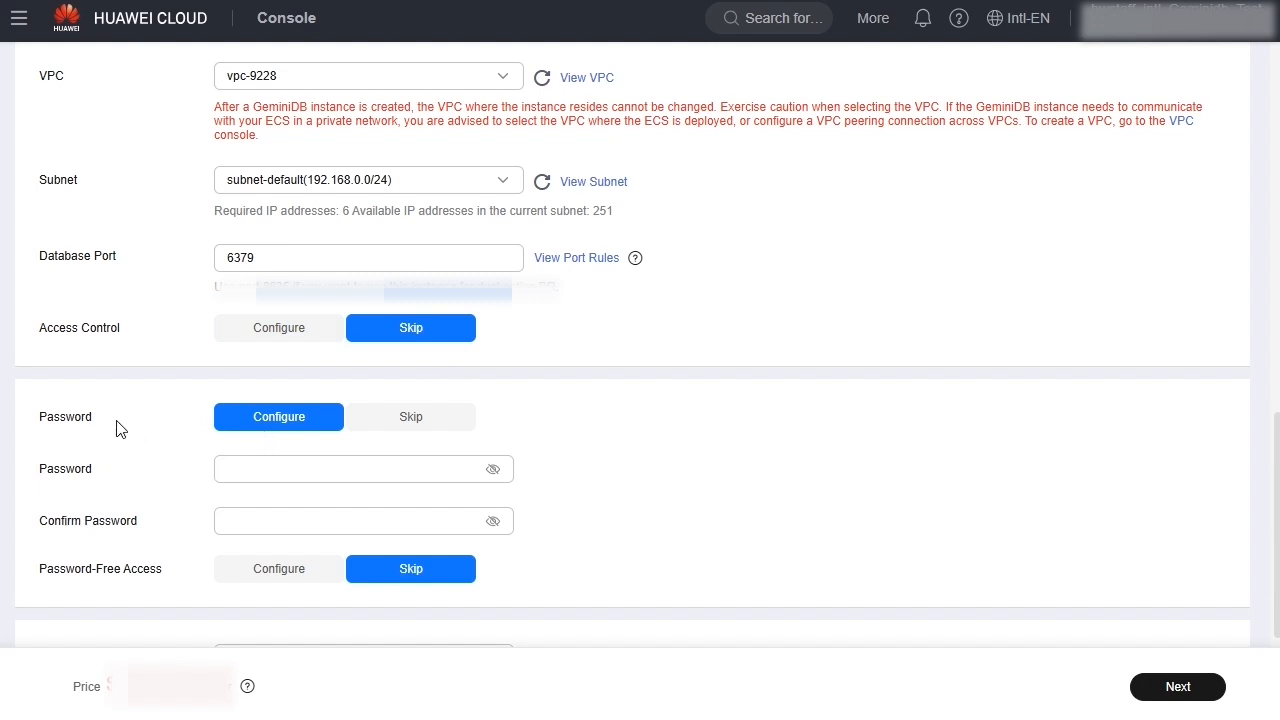
pyautogui.click(257, 464)
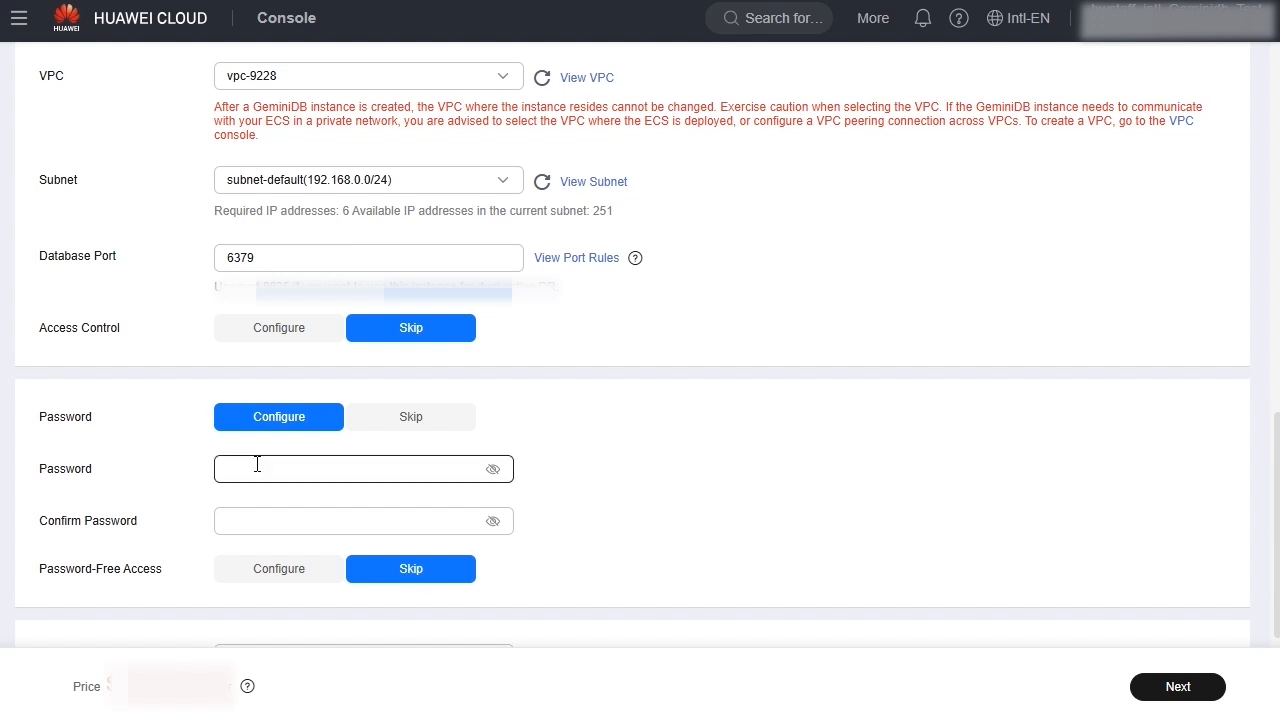
pyautogui.write('••••••')
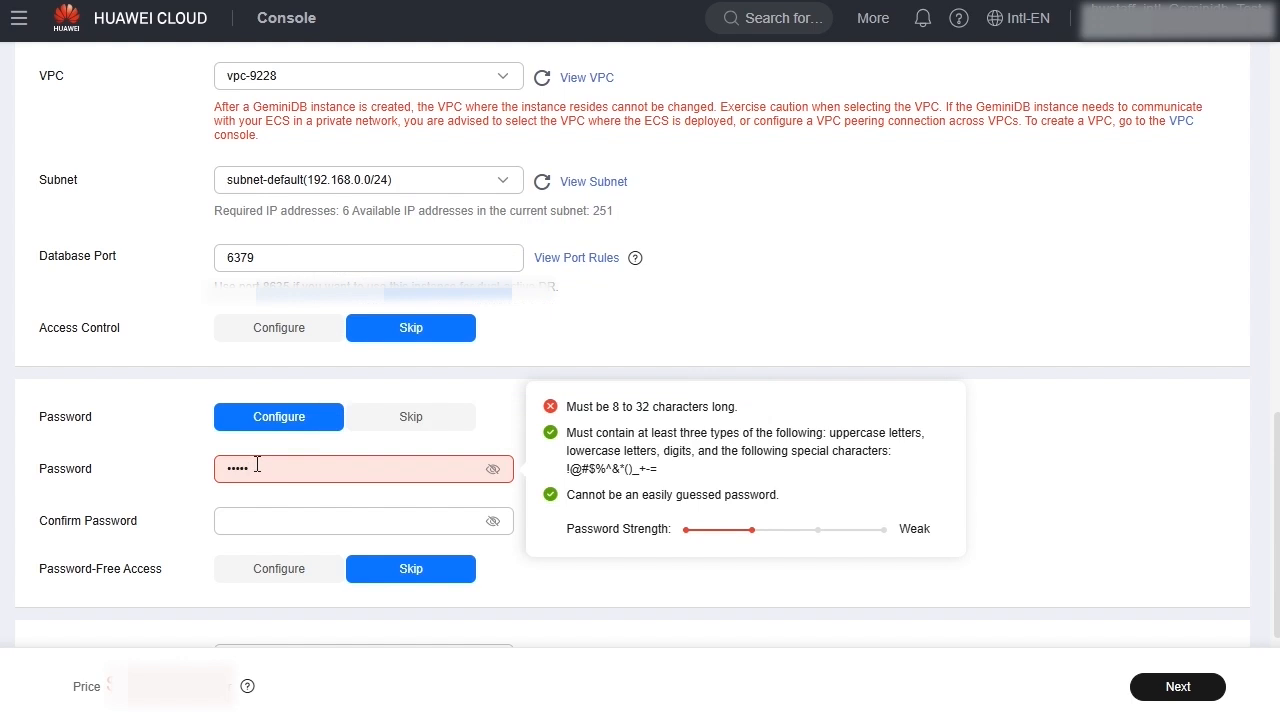
pyautogui.write('••')
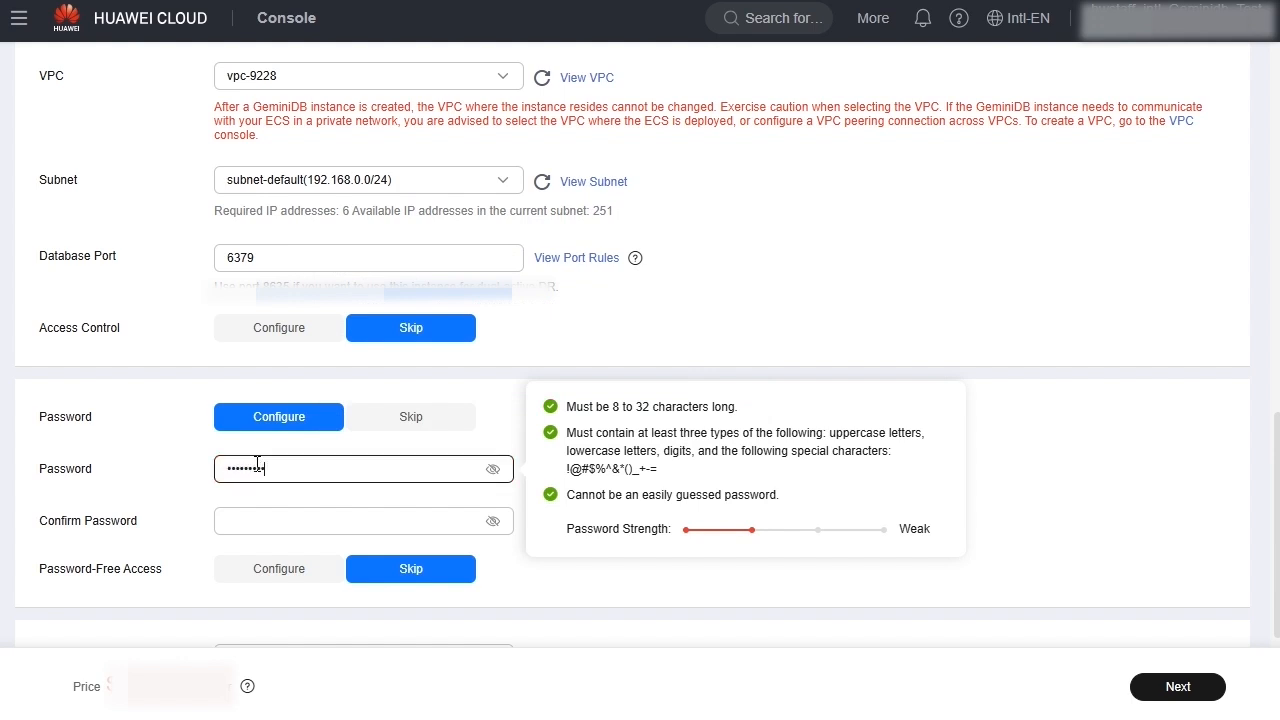
pyautogui.click(247, 522)
pyautogui.write('•••••••••')
# Assign the new instance to the default enterprise project.
pyautogui.scroll(-3, 734, 491)
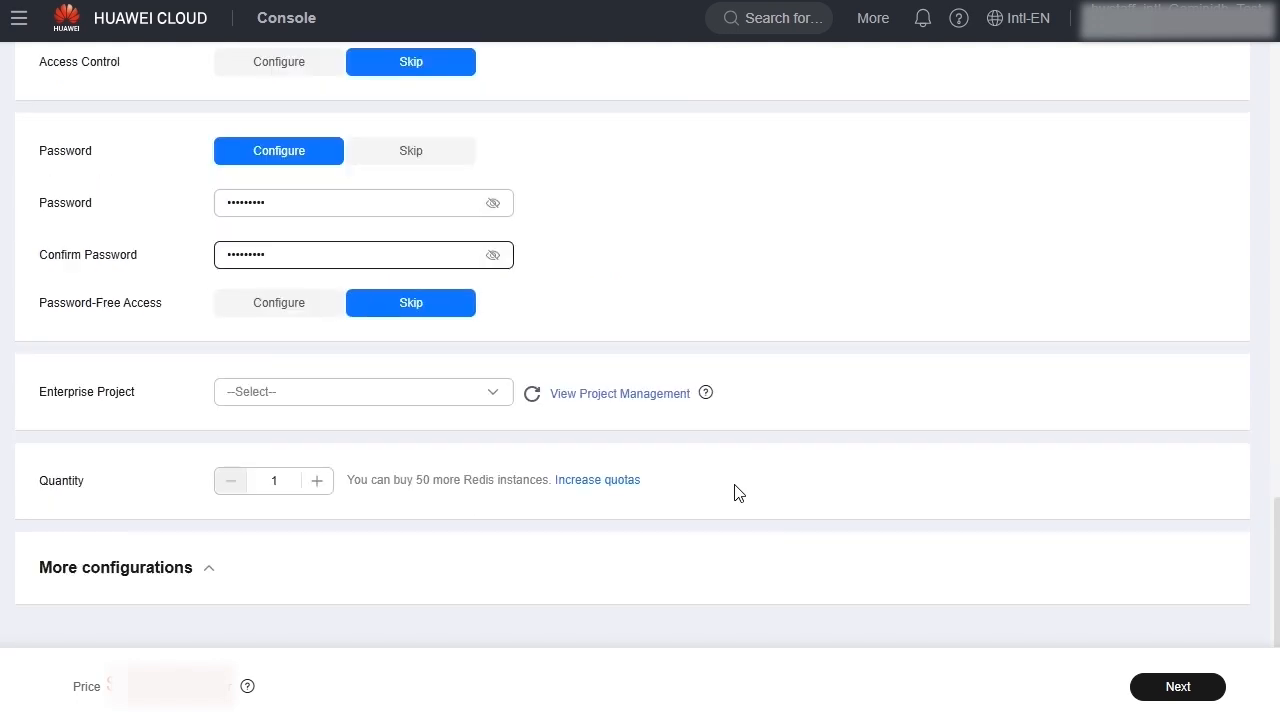
pyautogui.click(372, 399)
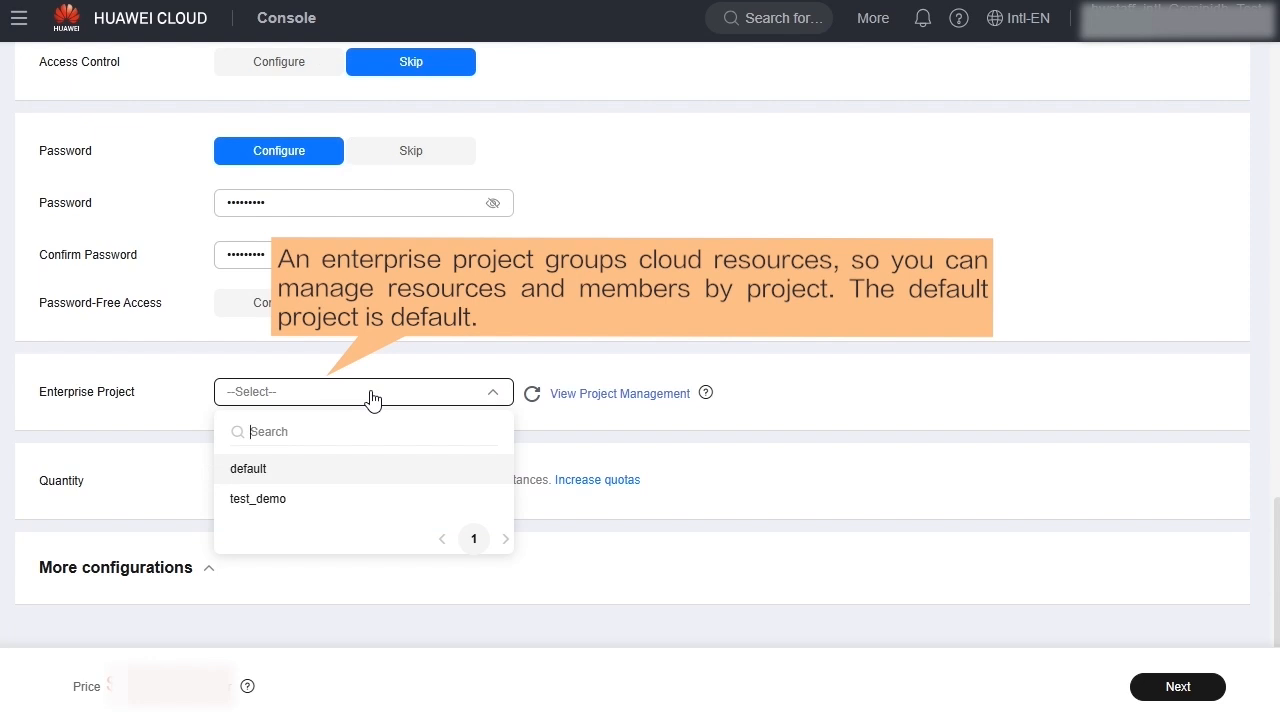
pyautogui.click(345, 470)
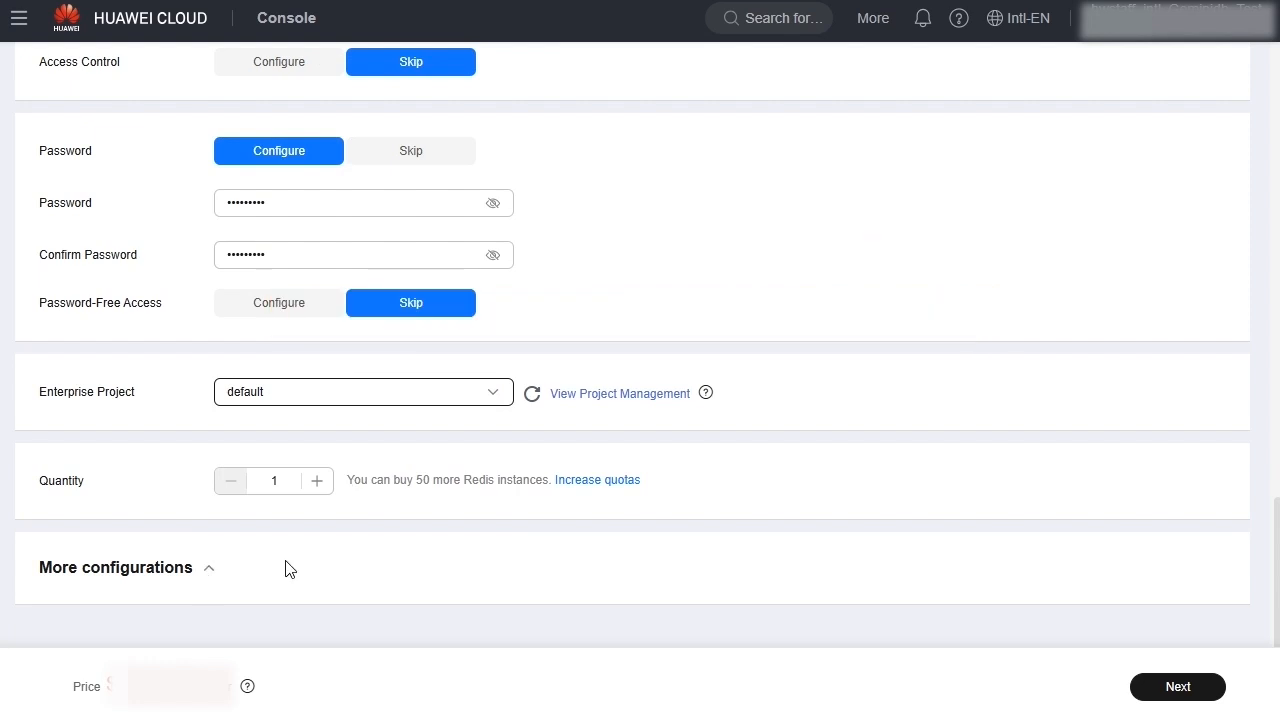
# Expand the additional configurations, look through them without changes and continue to the order confirmation.
pyautogui.click(248, 562)
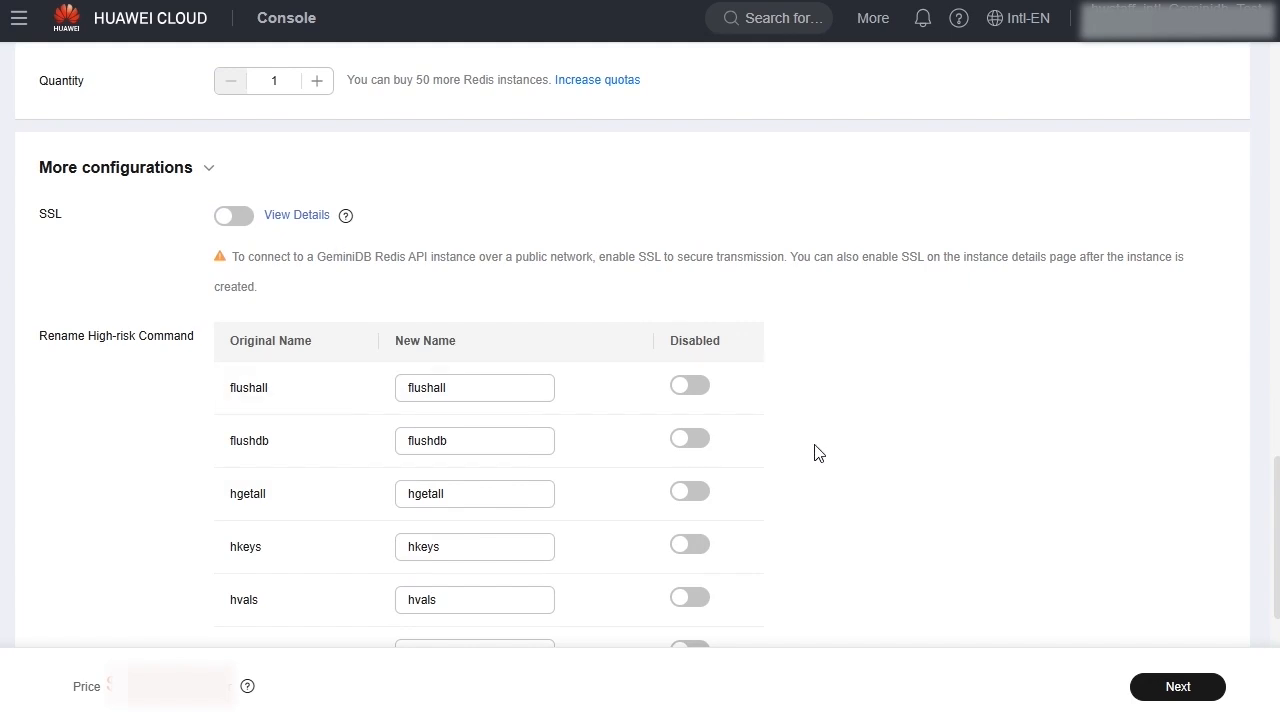
pyautogui.scroll(-3, 846, 474)
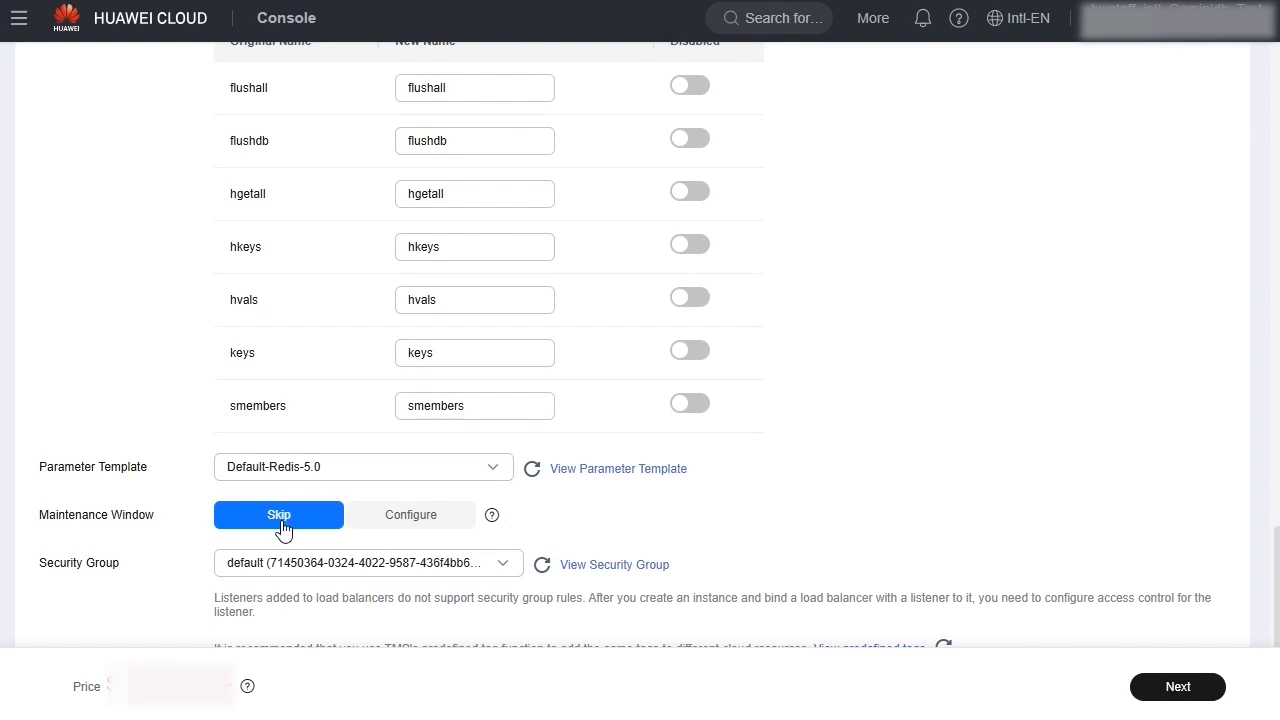
pyautogui.scroll(-2, 230, 570)
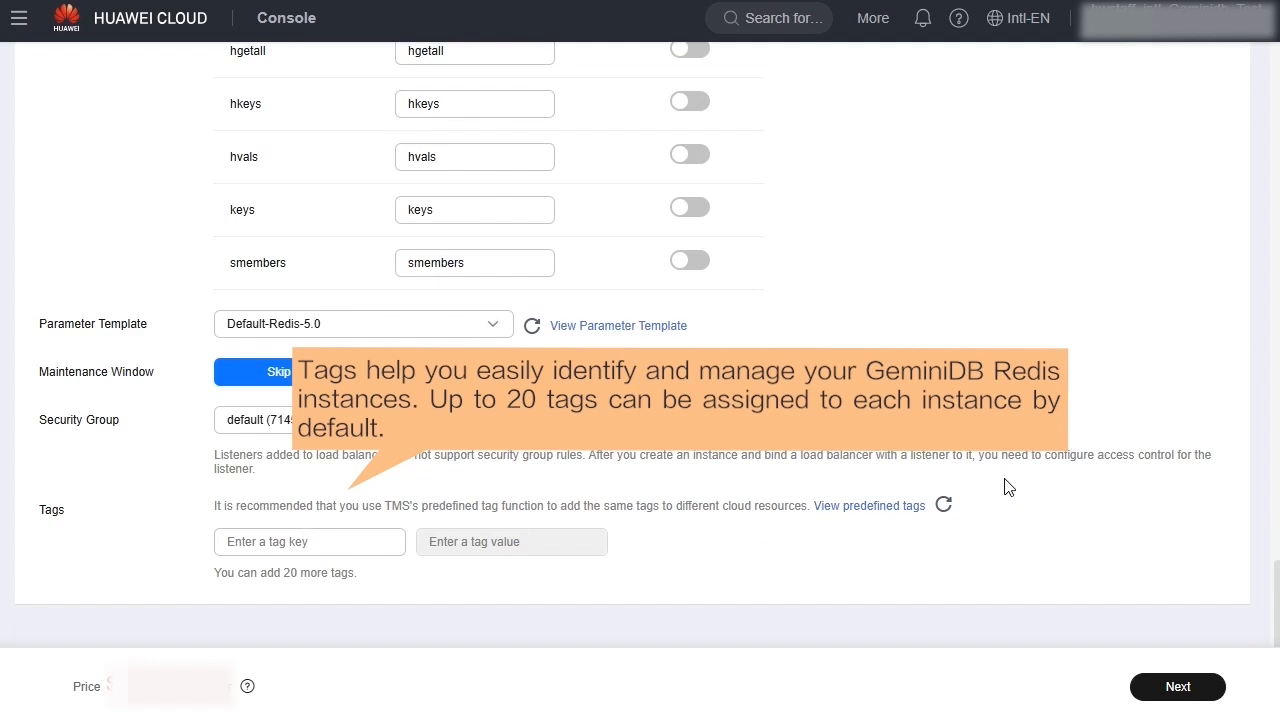
pyautogui.click(1178, 688)
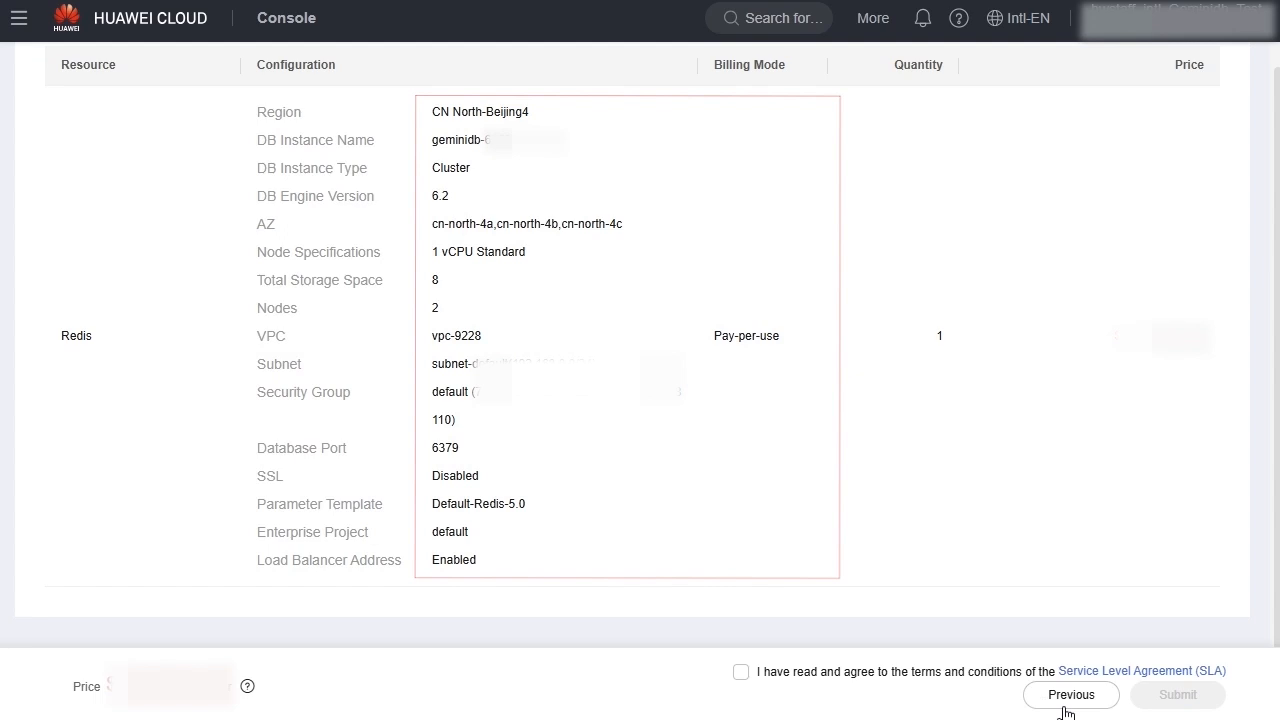
# Agree to the Service Level Agreement and submit the order, returning to the instance list.
pyautogui.click(740, 672)
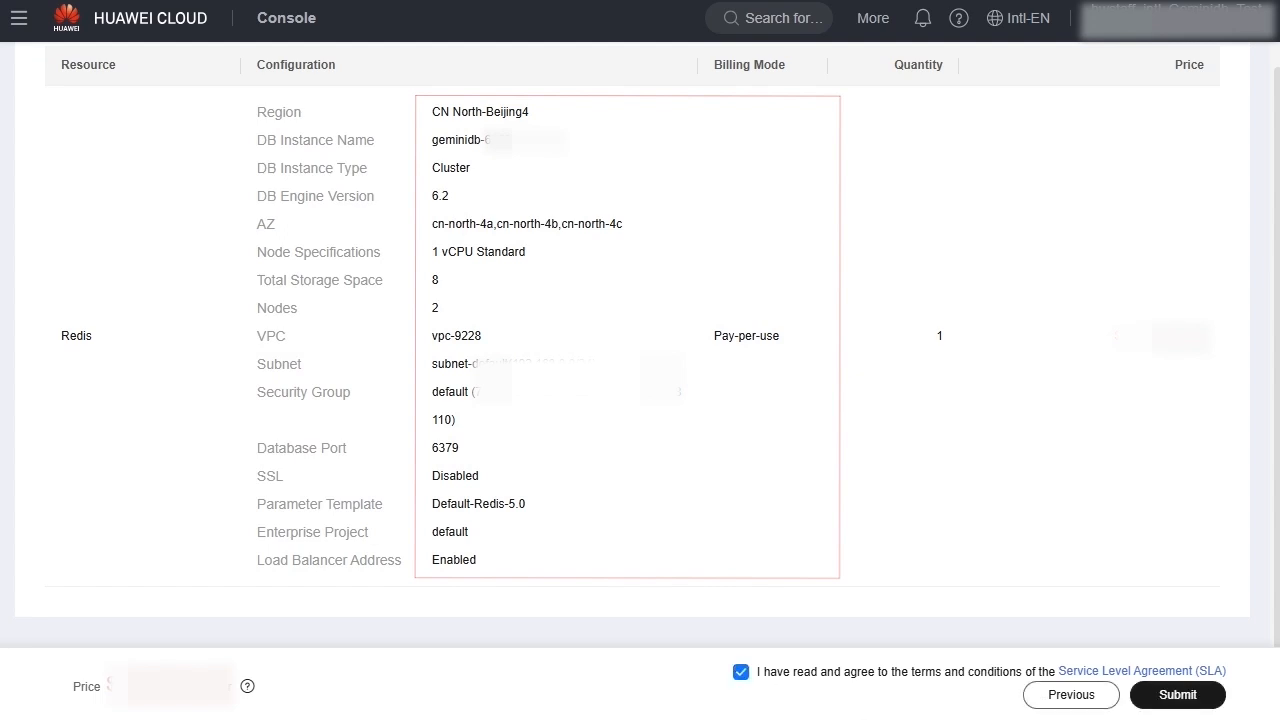
pyautogui.click(1177, 695)
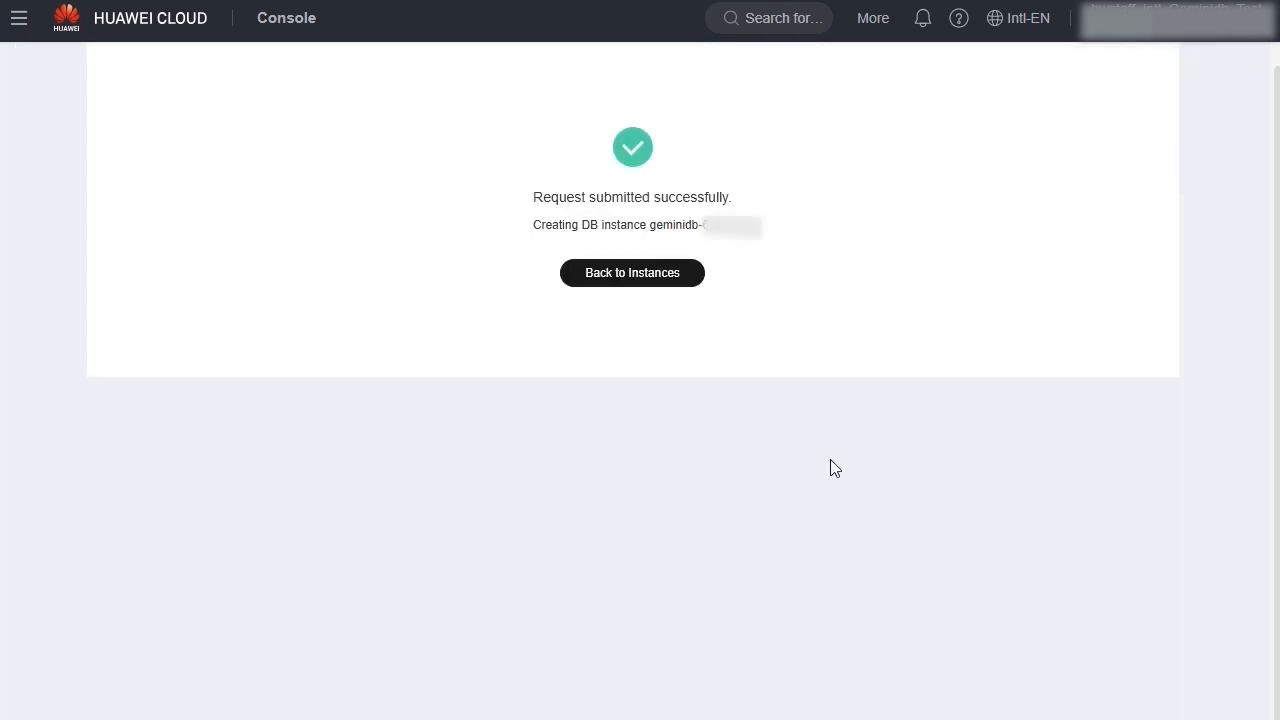
pyautogui.click(601, 285)
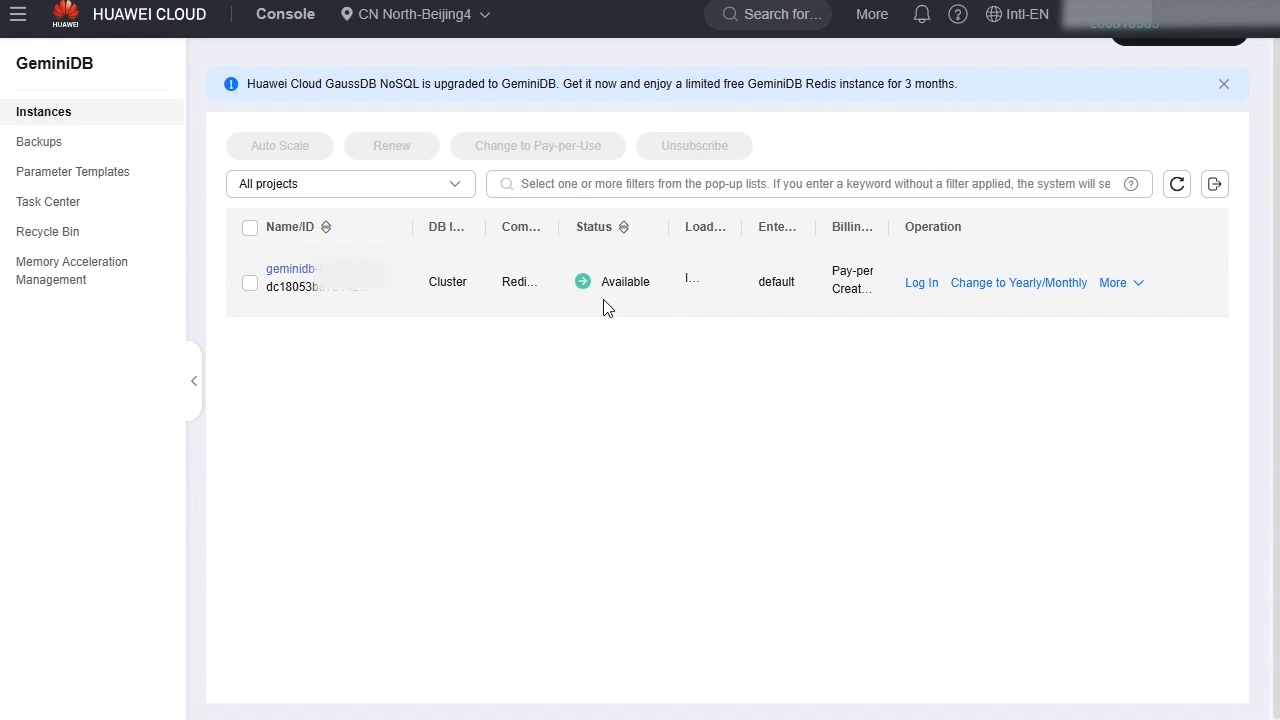
# Log in to the newly created Redis instance by entering its database password.
pyautogui.click(920, 285)
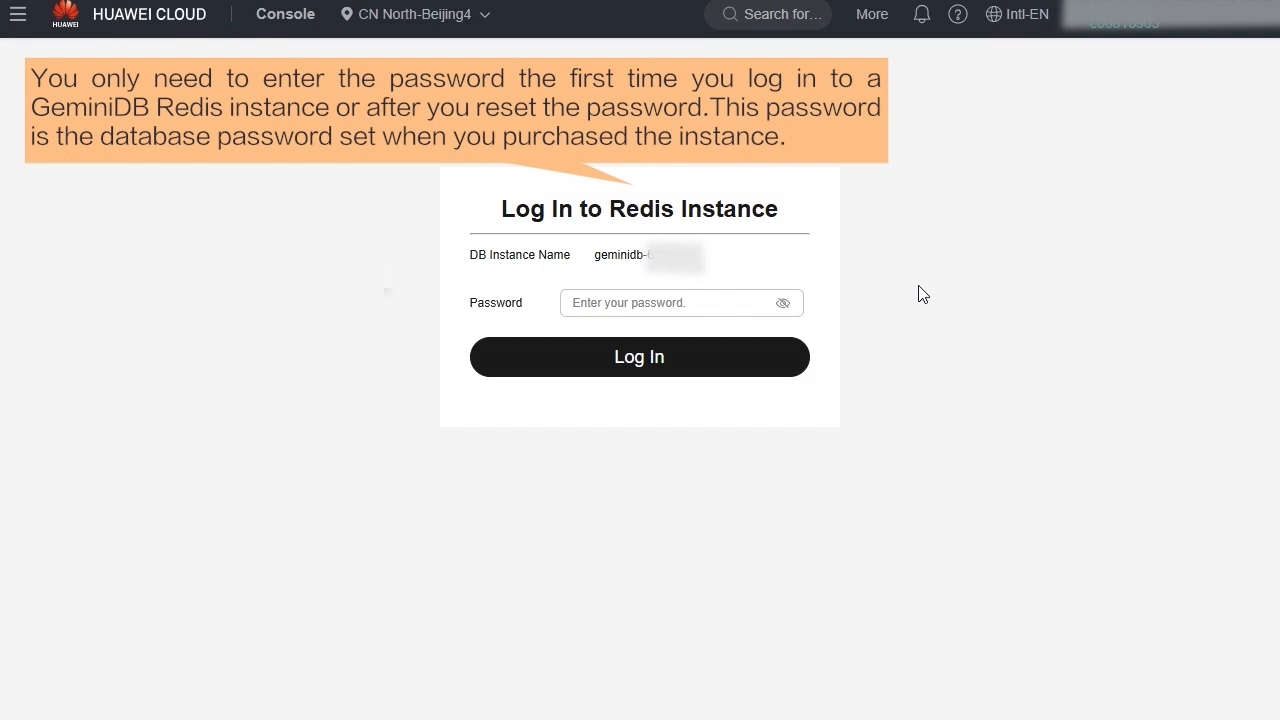
pyautogui.click(594, 307)
pyautogui.write('******')
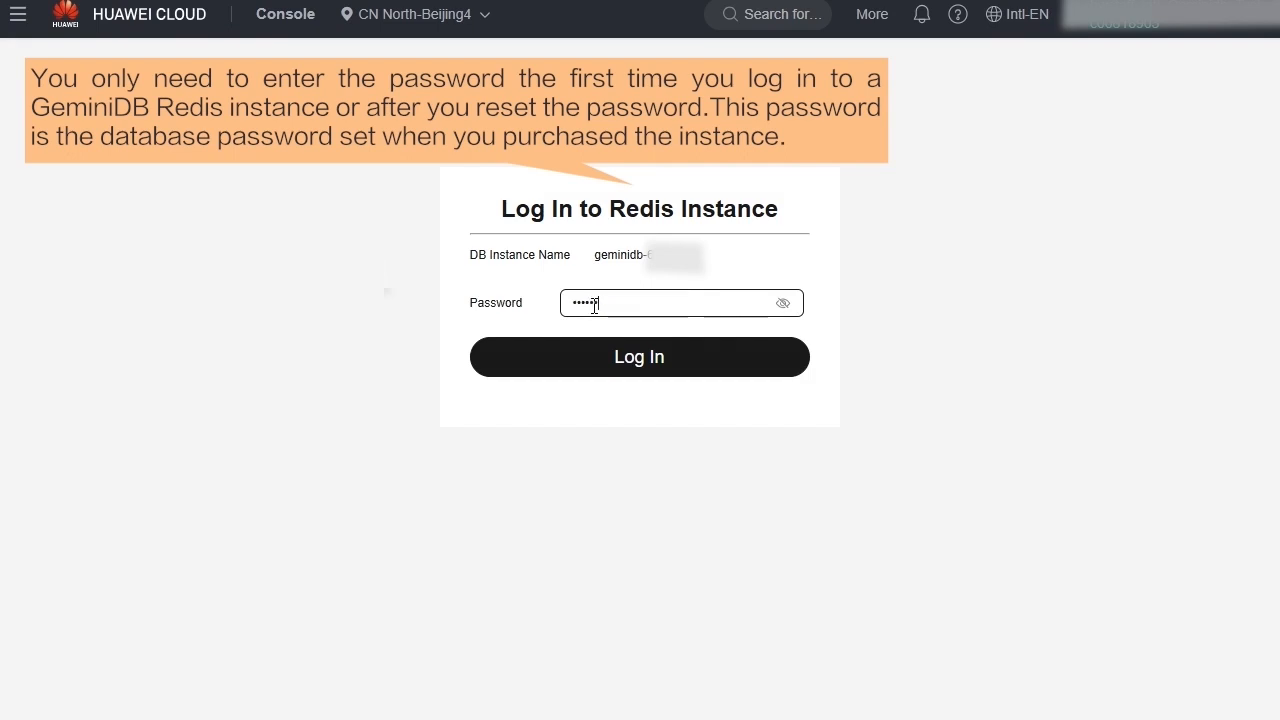
pyautogui.write('***')
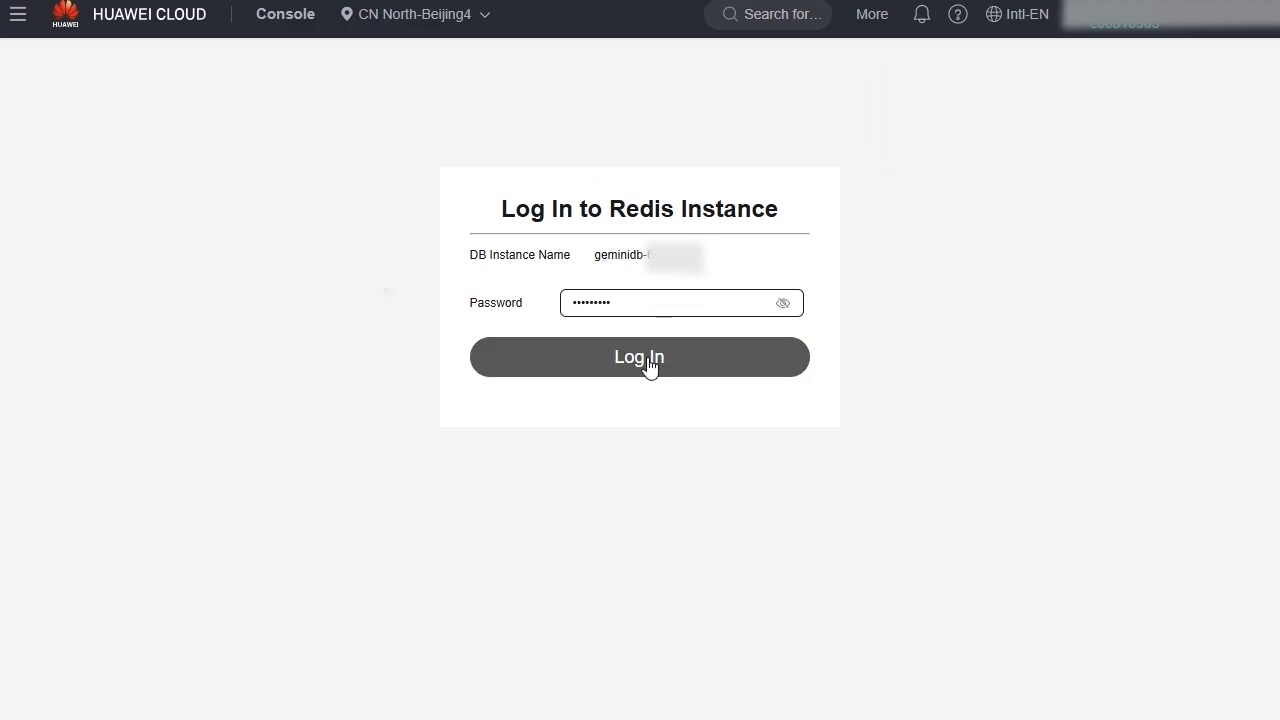
pyautogui.click(649, 365)
# Execute the command "set aa 11" on database DB0.
pyautogui.click(144, 147)
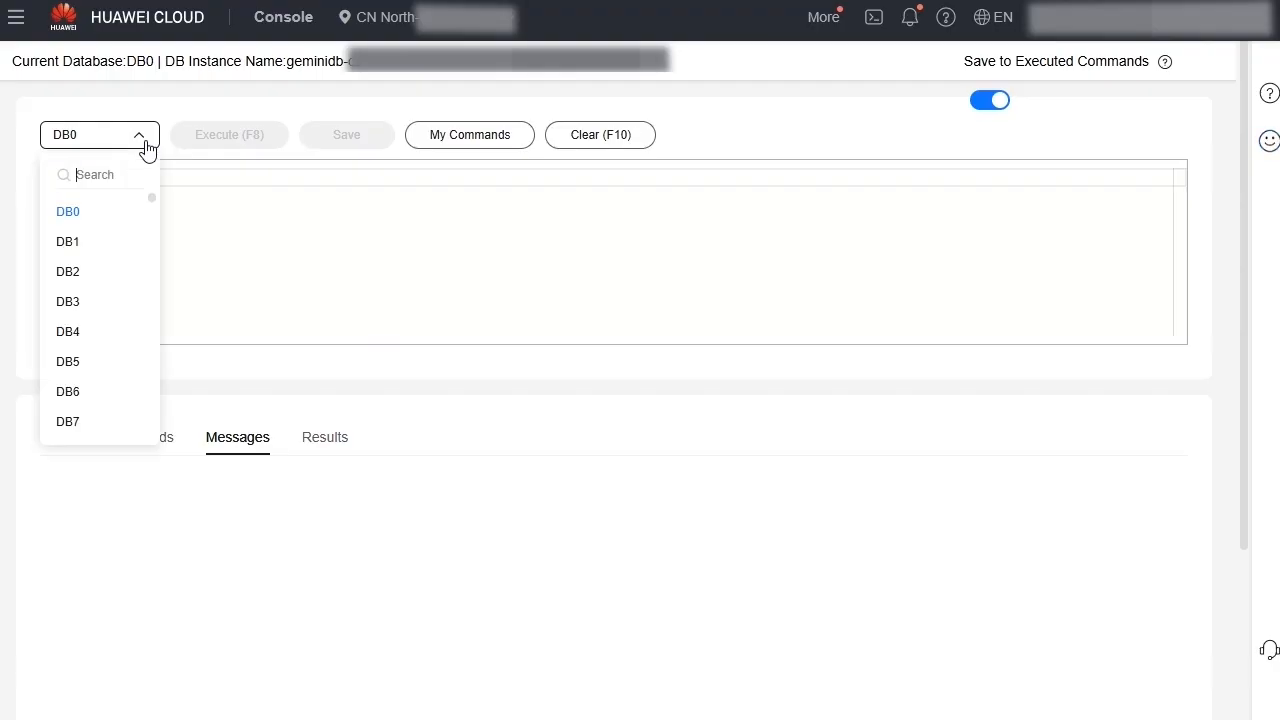
pyautogui.click(235, 224)
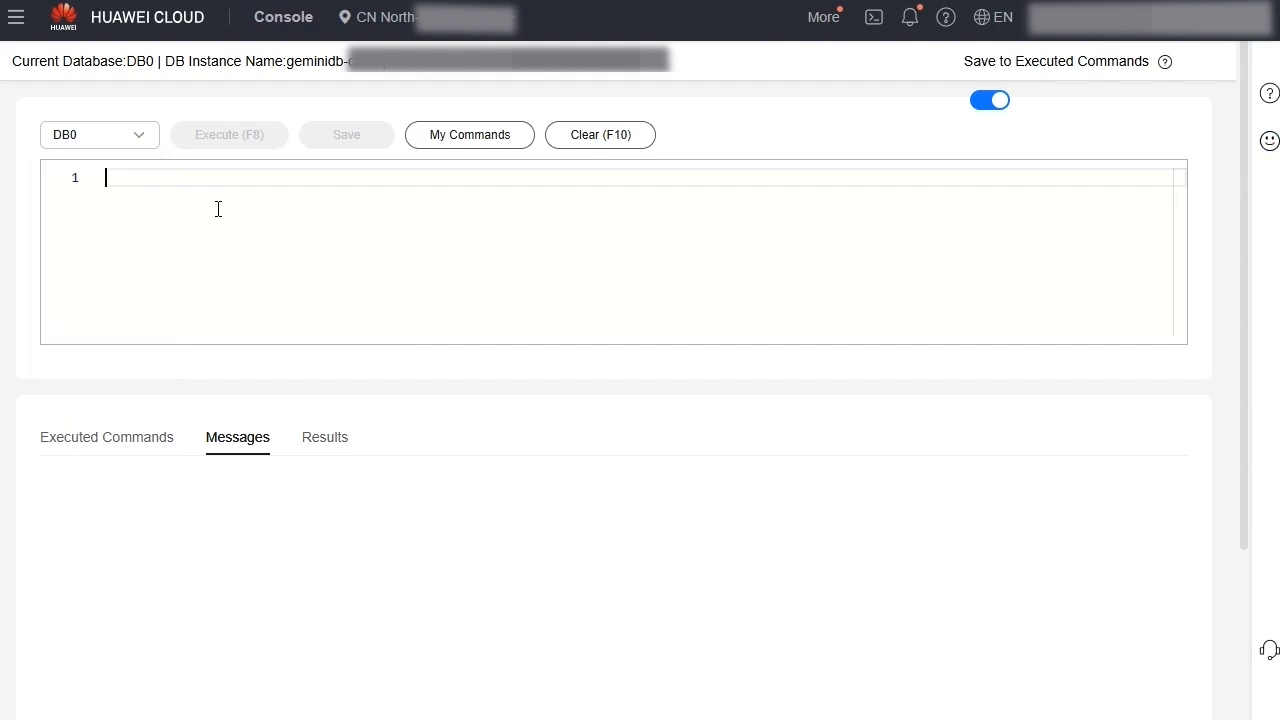
pyautogui.write('set aa 11')
pyautogui.click(208, 140)
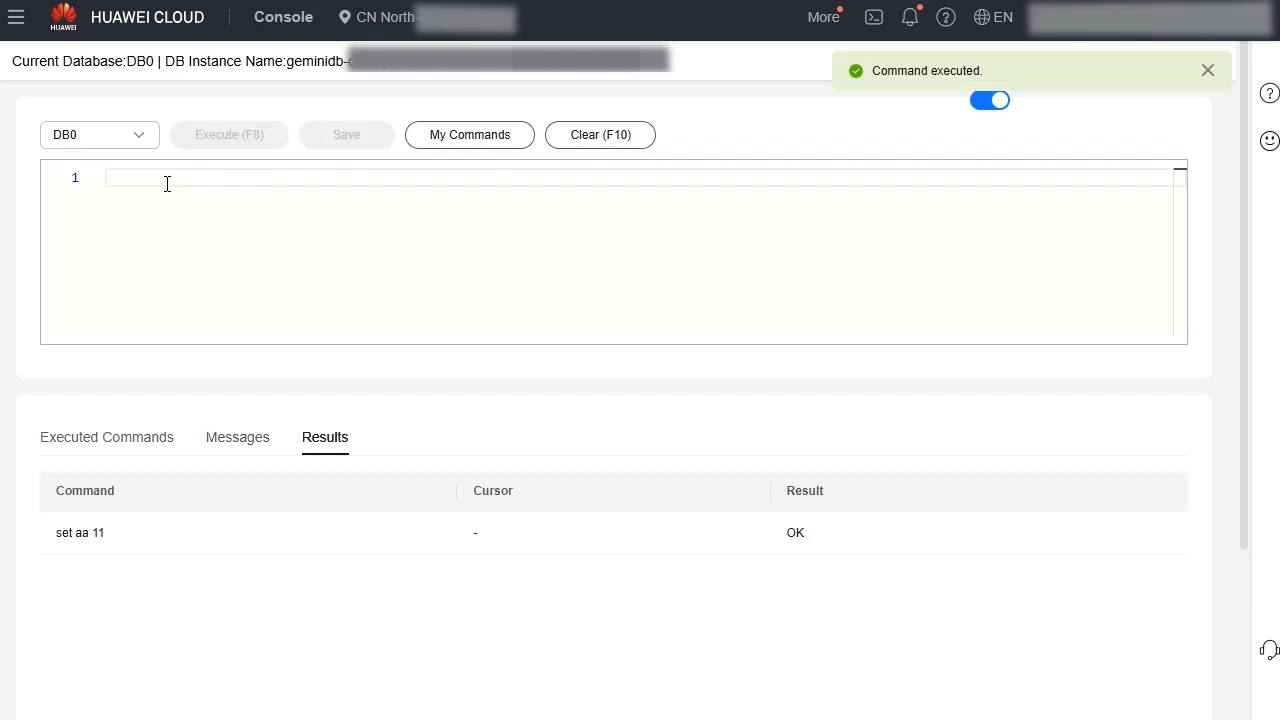
# Execute the command "get aa" and review the executed commands, messages and results.
pyautogui.write('get aa')
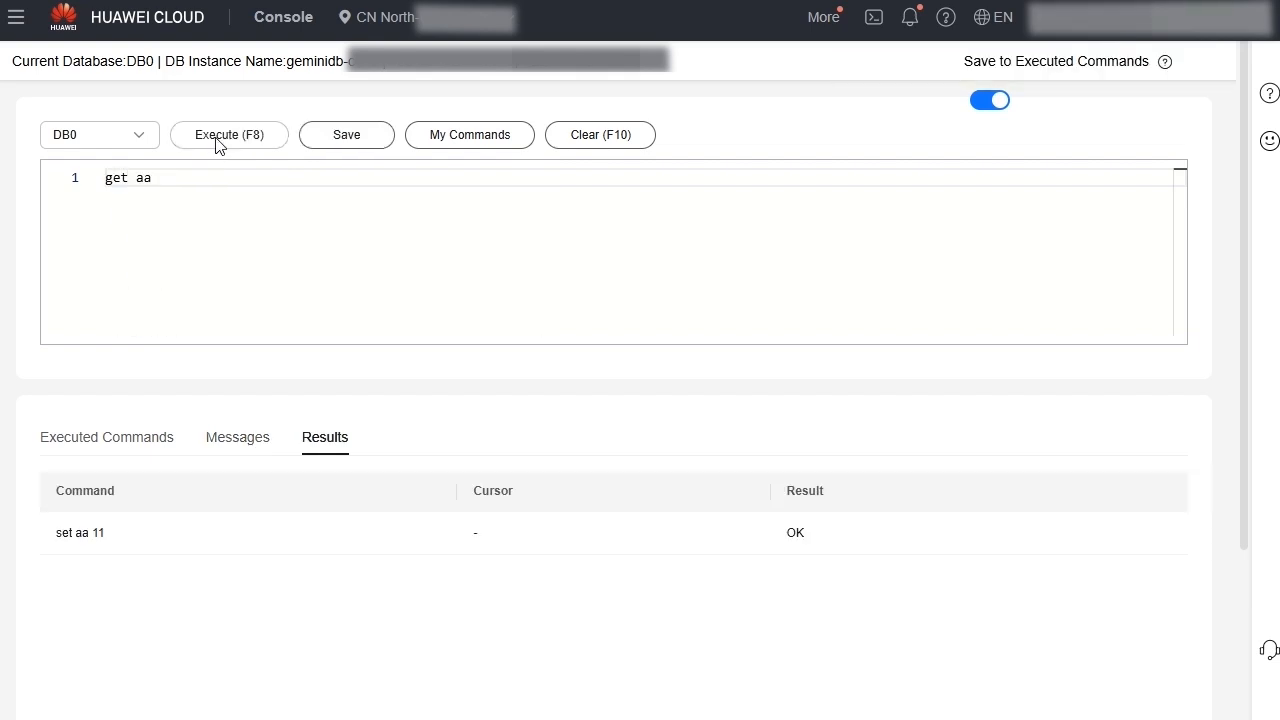
pyautogui.click(219, 142)
pyautogui.click(123, 440)
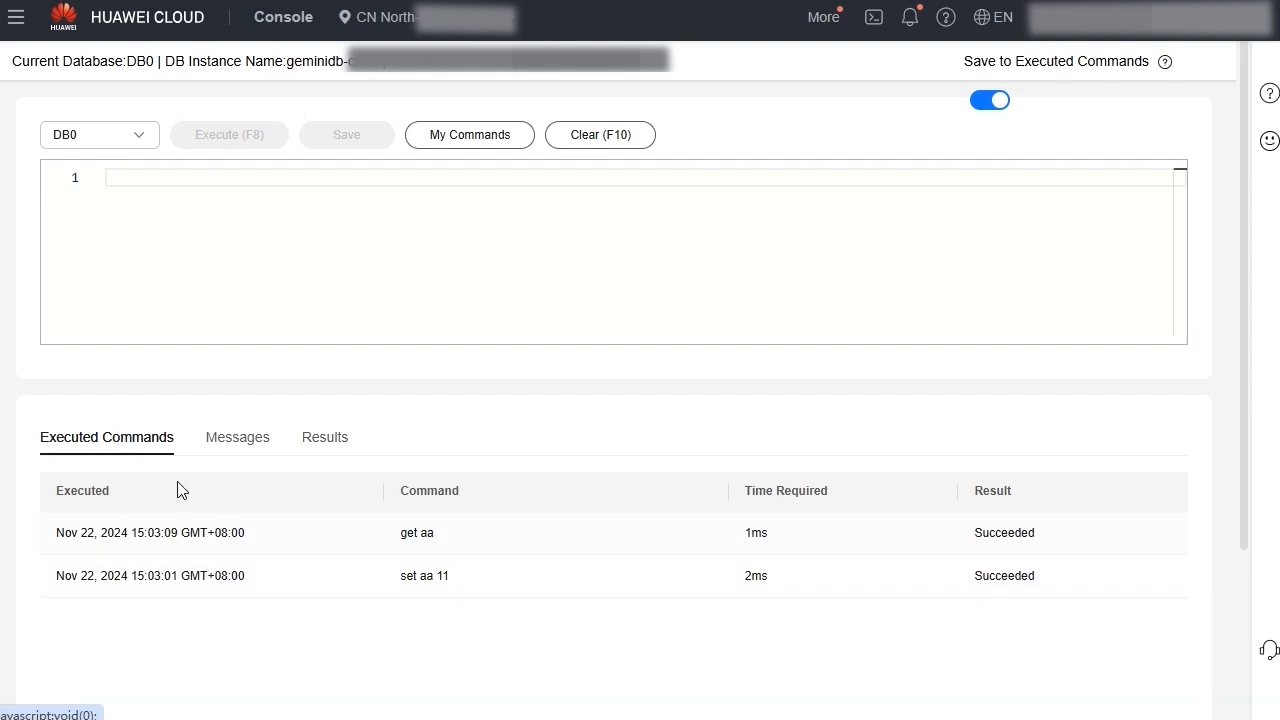
pyautogui.click(242, 441)
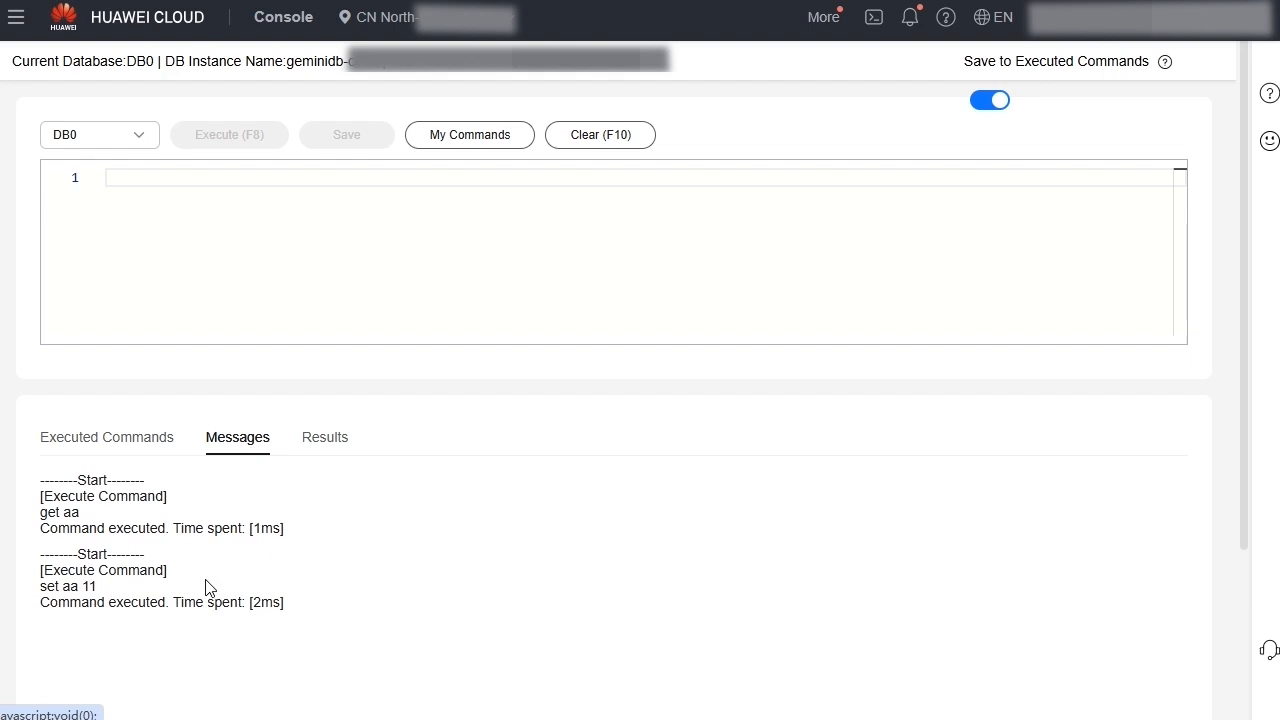
pyautogui.click(330, 443)
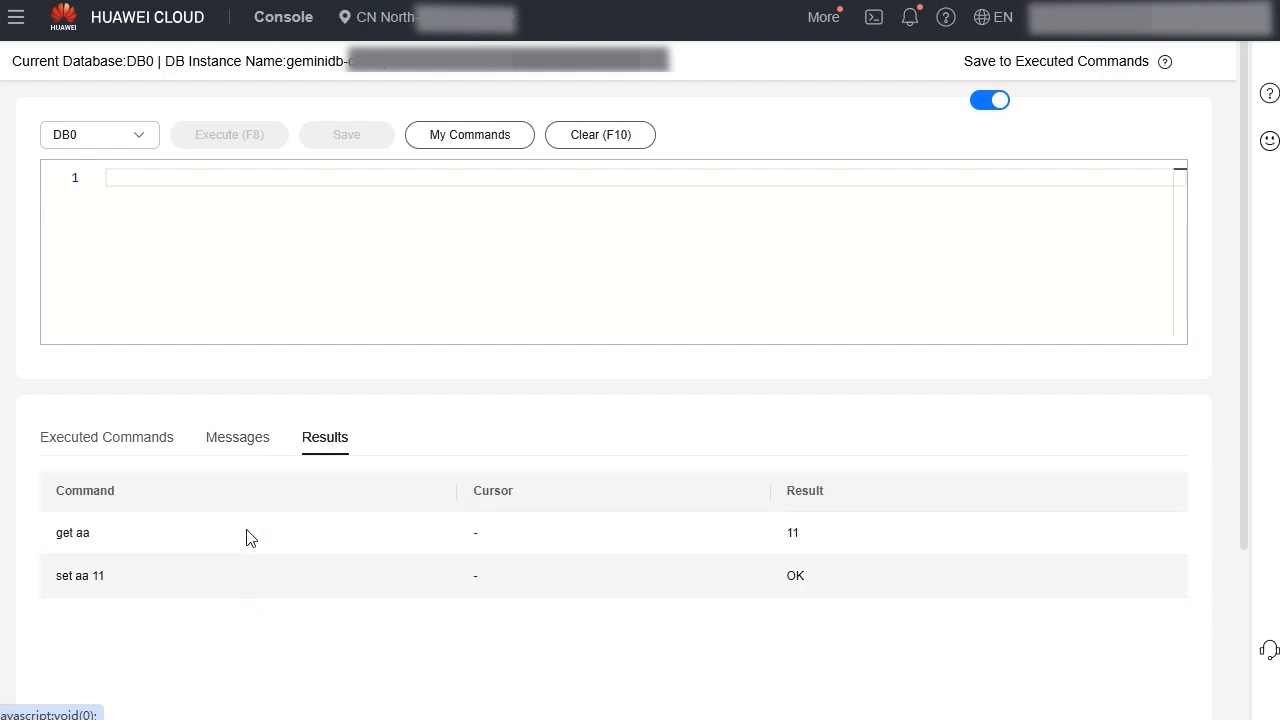
# Enter some scratch text in the command editor and clear it.
pyautogui.click(168, 190)
pyautogui.write('dfdafad')
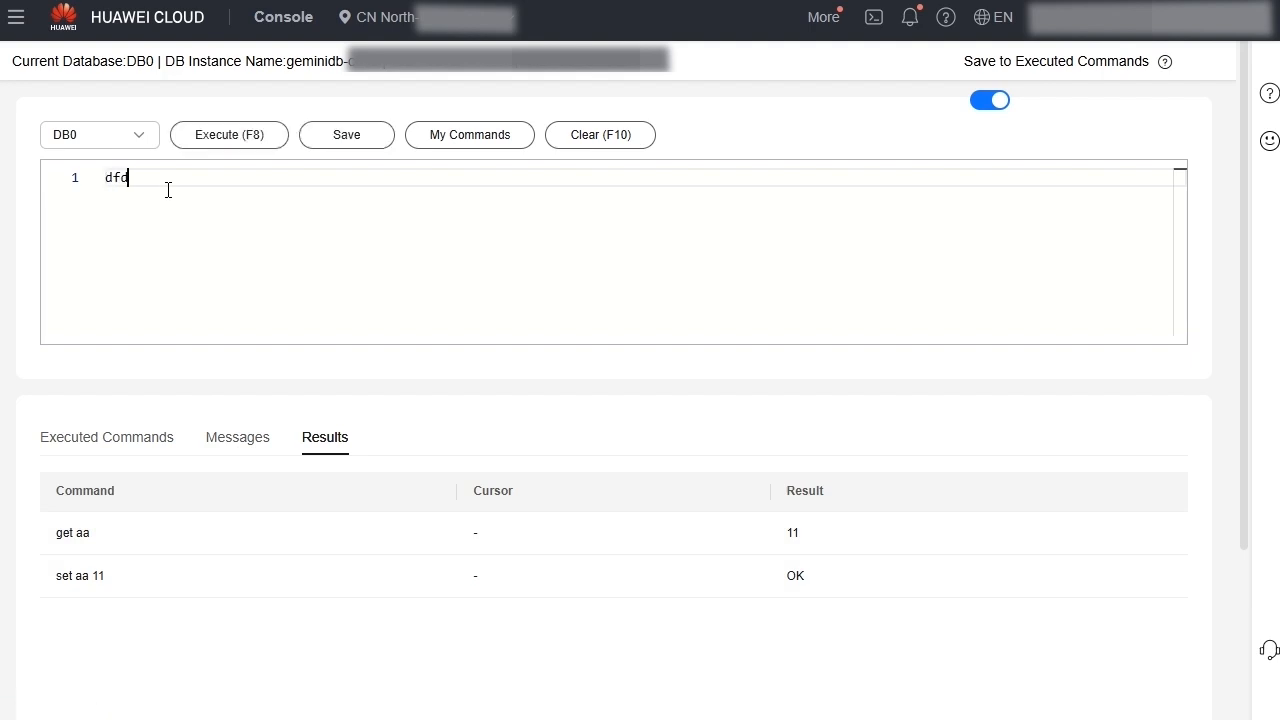
pyautogui.click(593, 140)
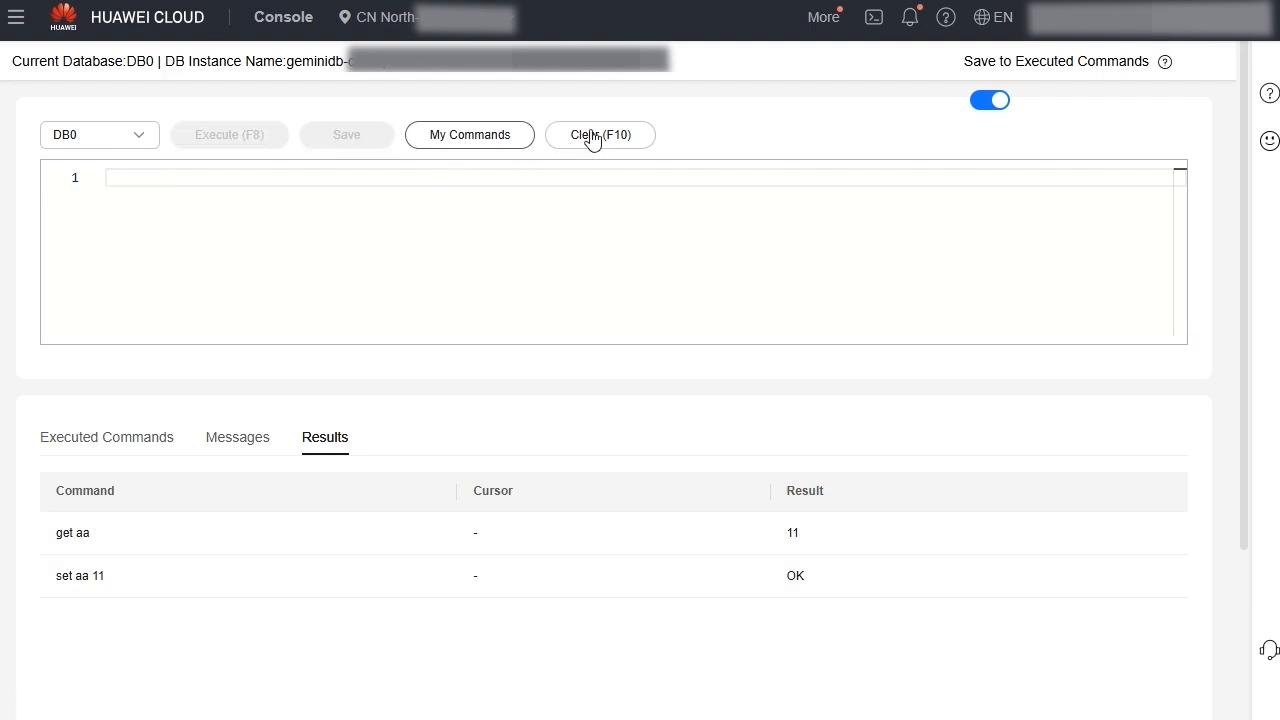
# Open the saved commands list and examine its scope filter options and search field.
pyautogui.click(475, 144)
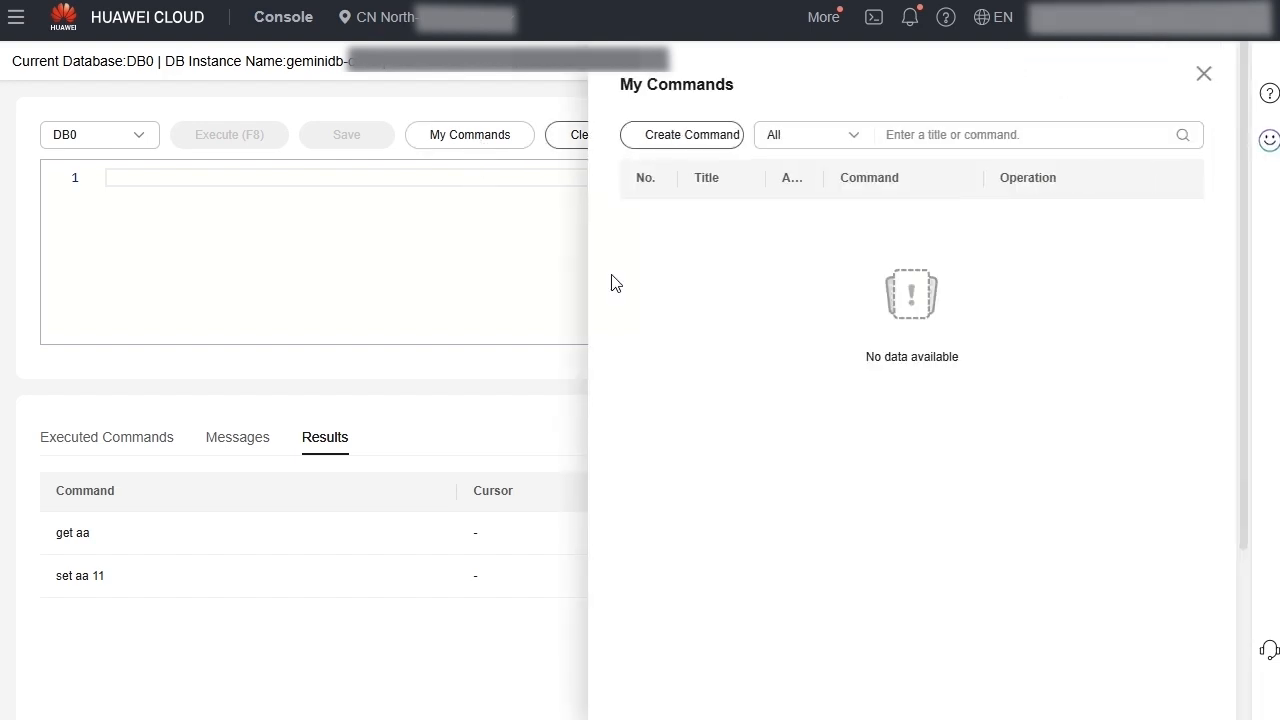
pyautogui.click(848, 141)
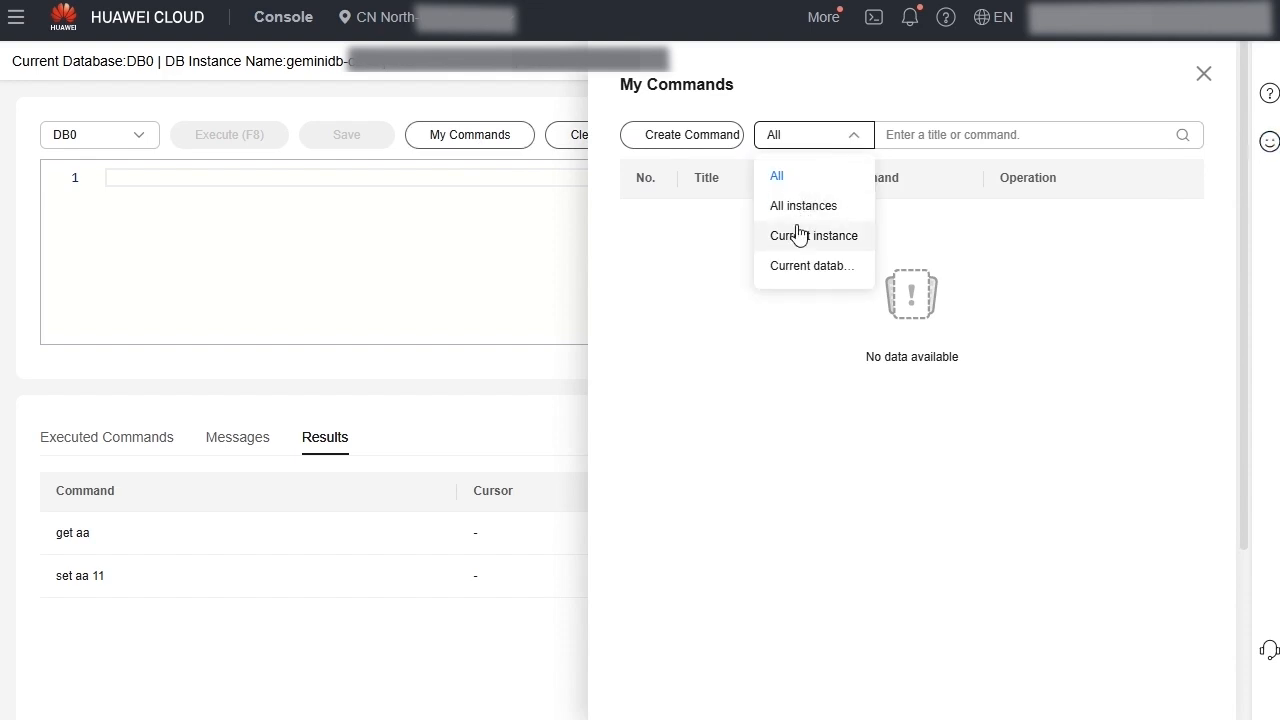
pyautogui.click(902, 140)
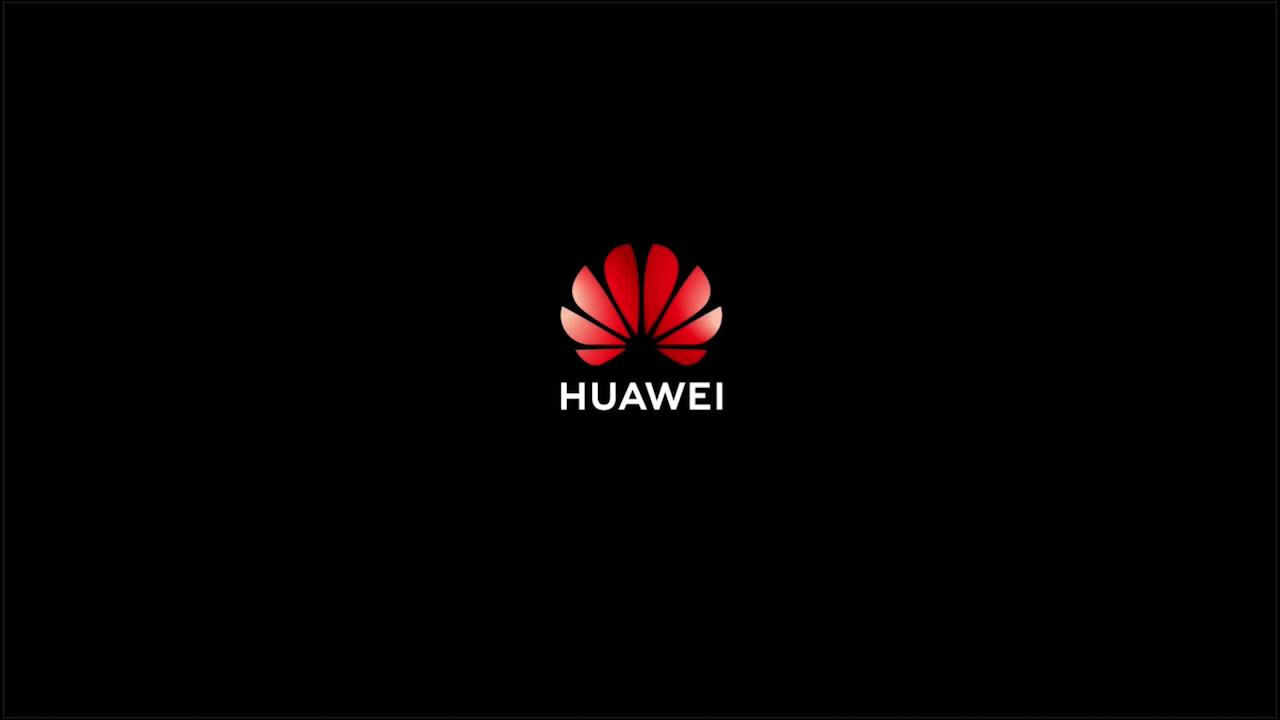